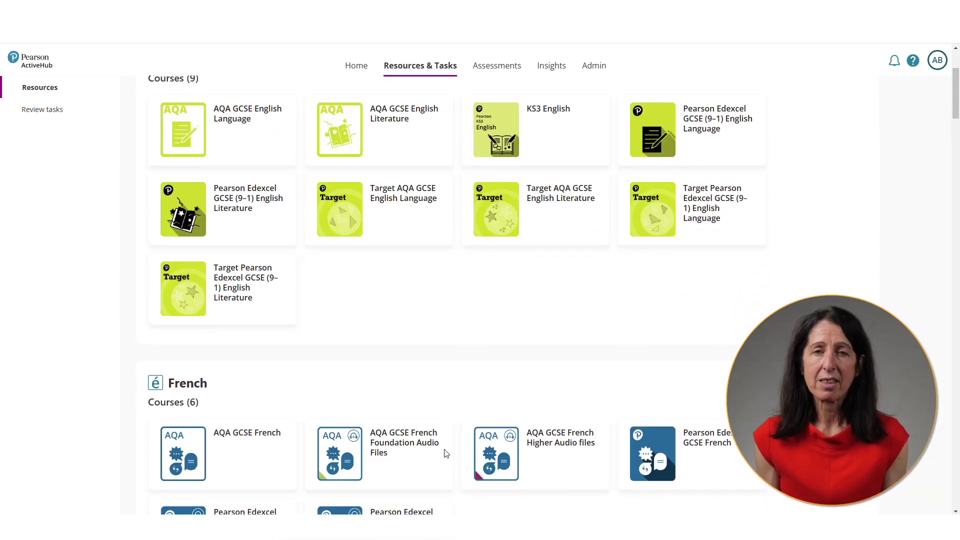
- Scroll the Resources library past French, Geography and German to the Mathematics Student ebooks row
scroll(447, 453, down, 4)
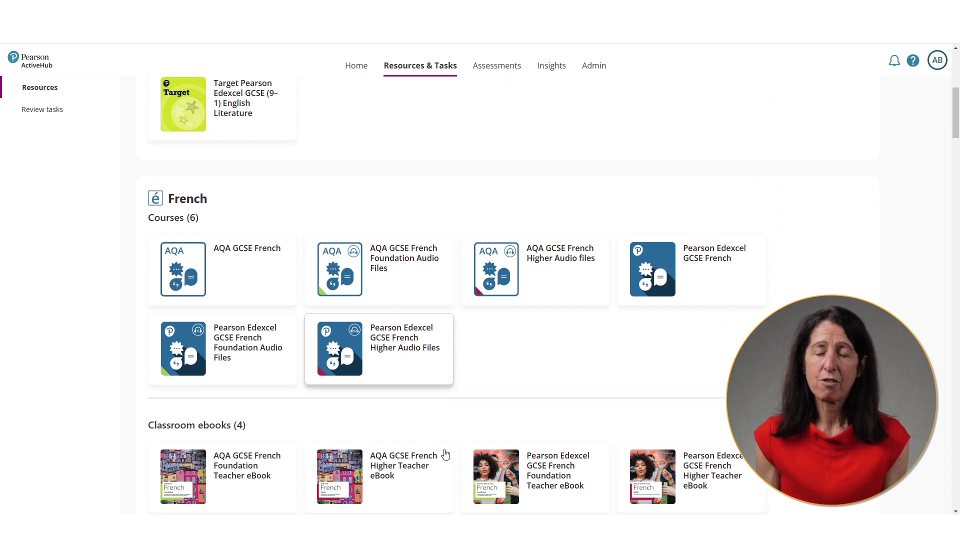
scroll(445, 454, down, 5)
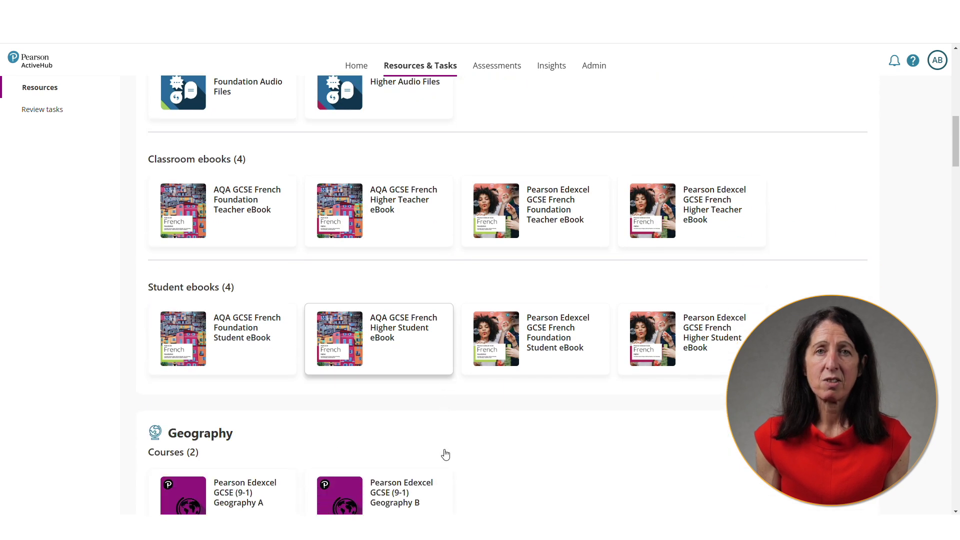
scroll(446, 454, down, 6)
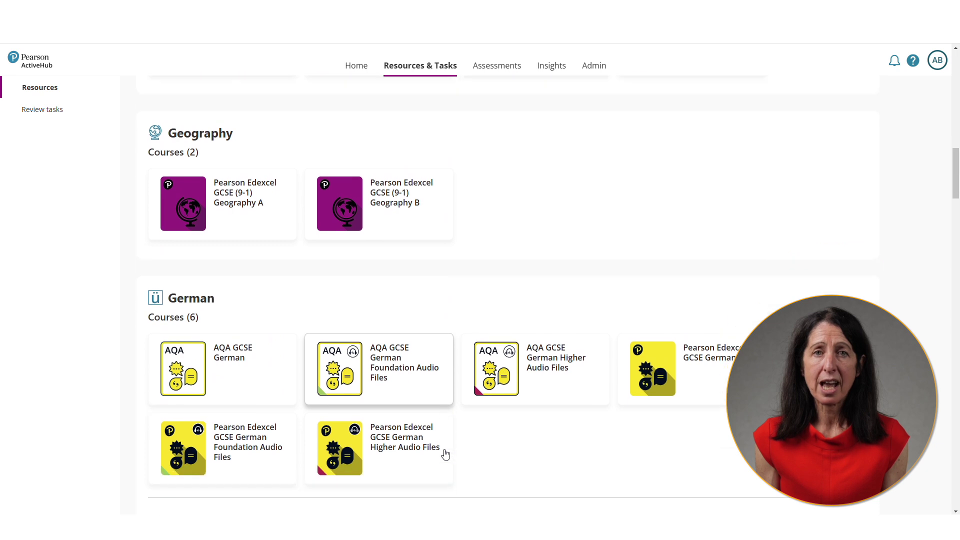
scroll(445, 454, down, 7)
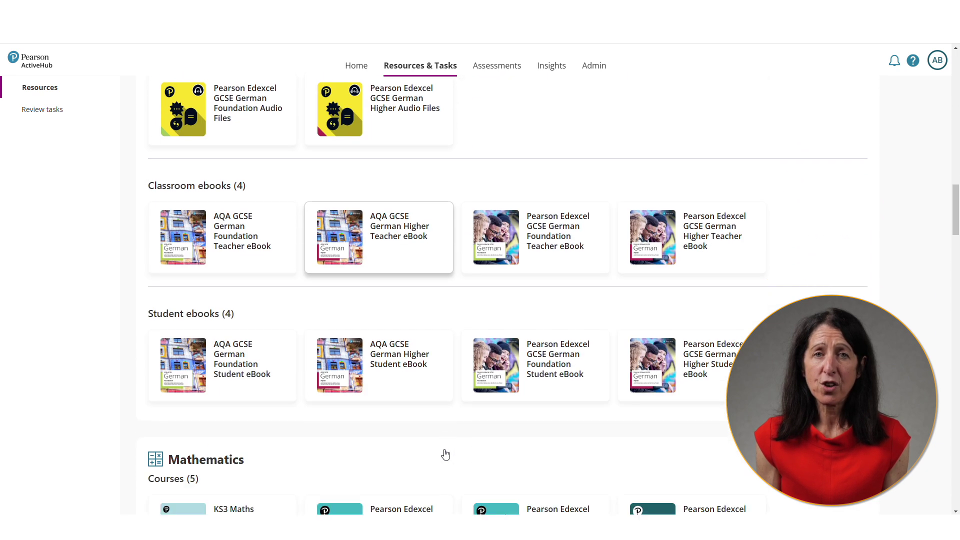
scroll(446, 454, down, 6)
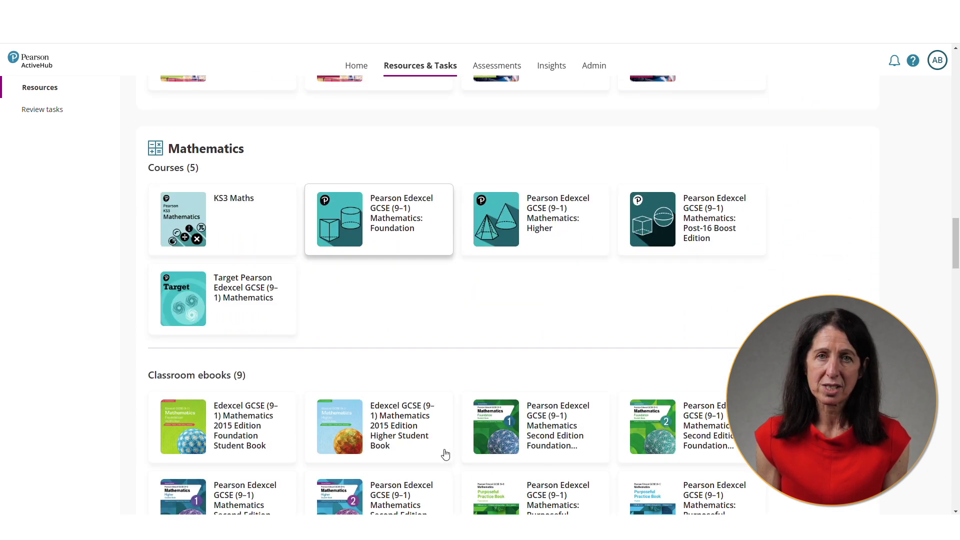
scroll(446, 454, down, 8)
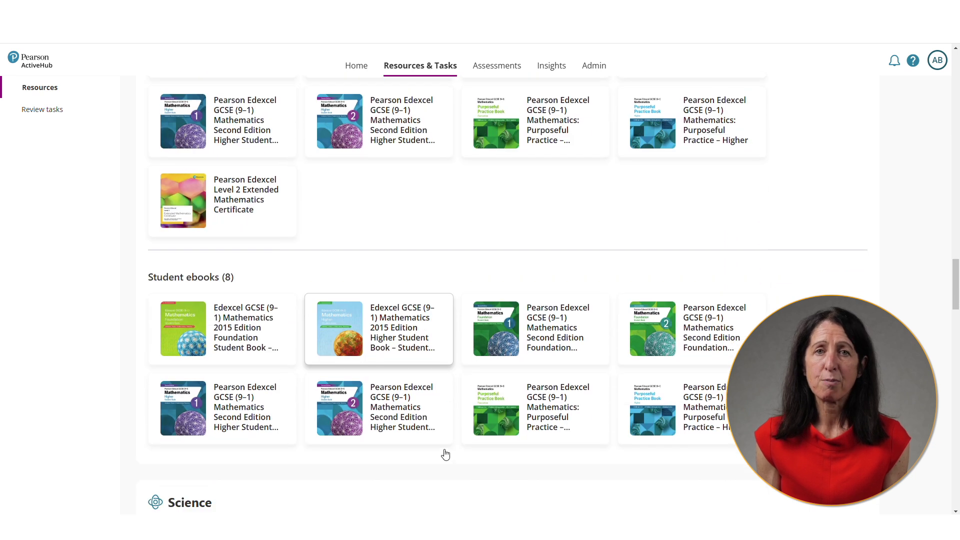
scroll(445, 454, down, 4)
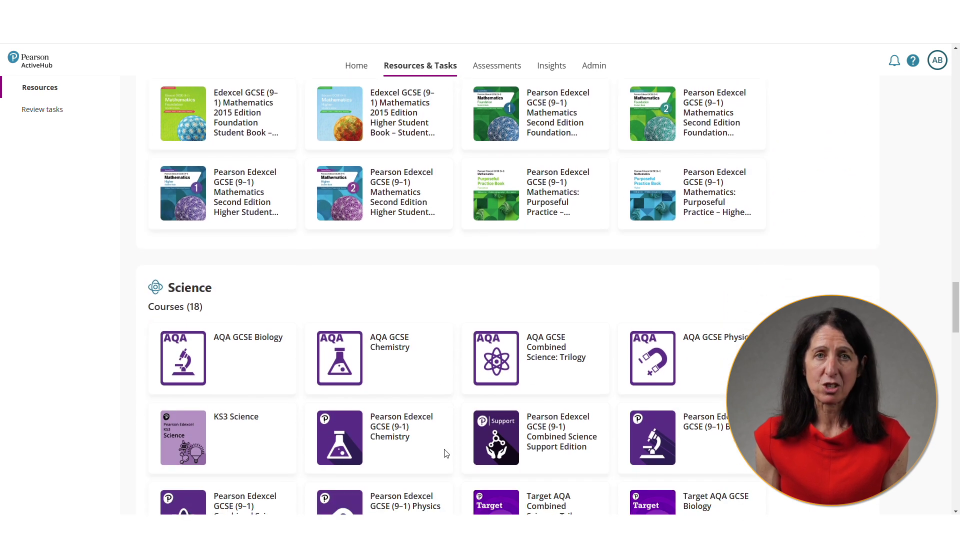
scroll(447, 454, up, 6)
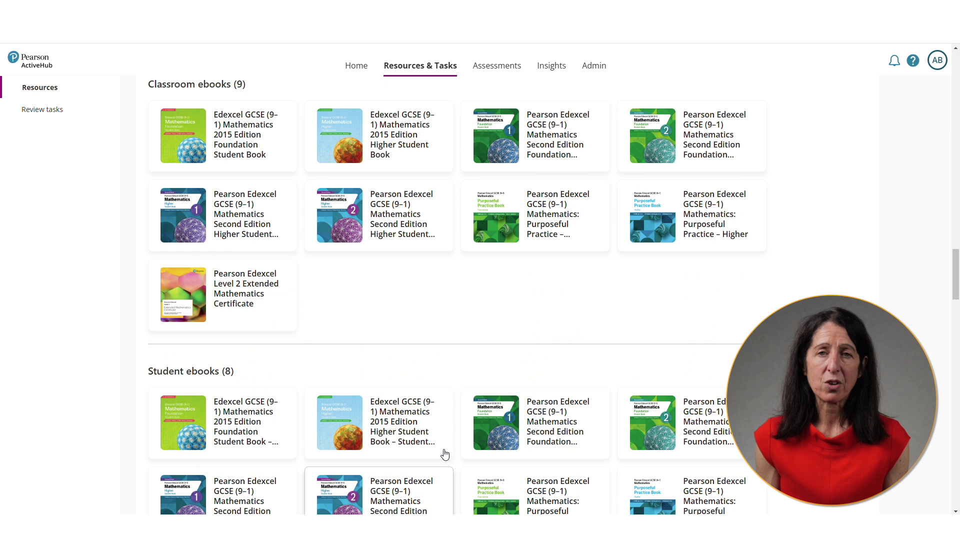
scroll(445, 454, up, 5)
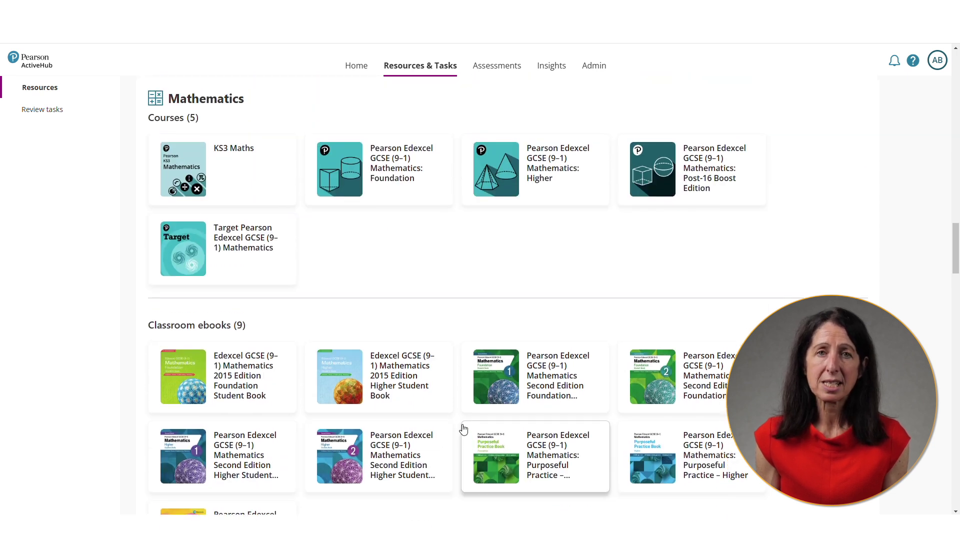
scroll(463, 428, down, 4)
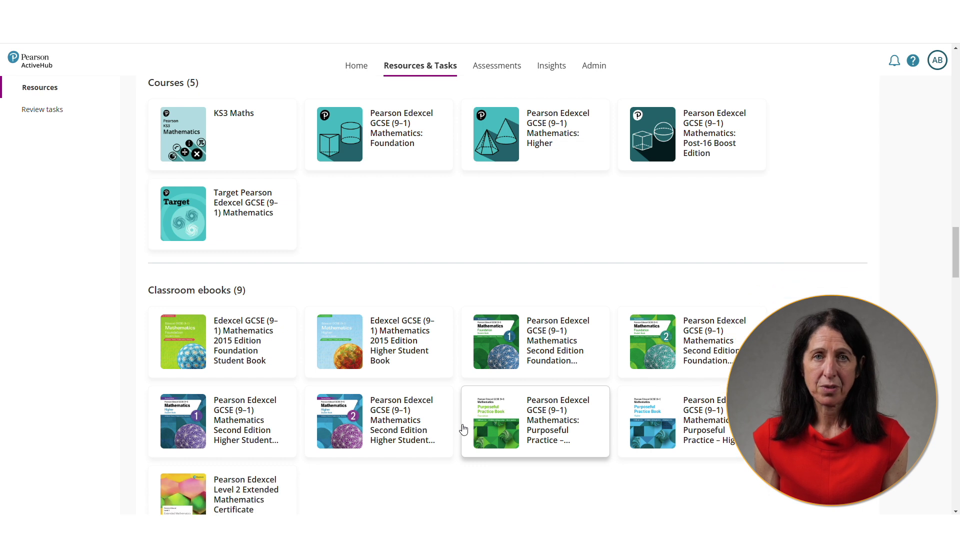
scroll(464, 429, down, 2)
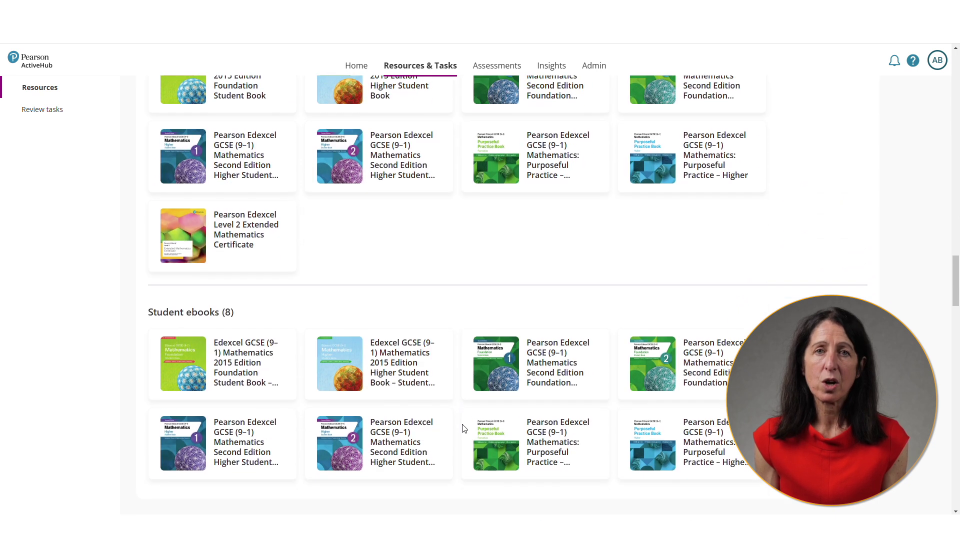
- Open Foundation Student Book 1 at pages 2–3, enlarge question 13, then close the ebook
click(565, 379)
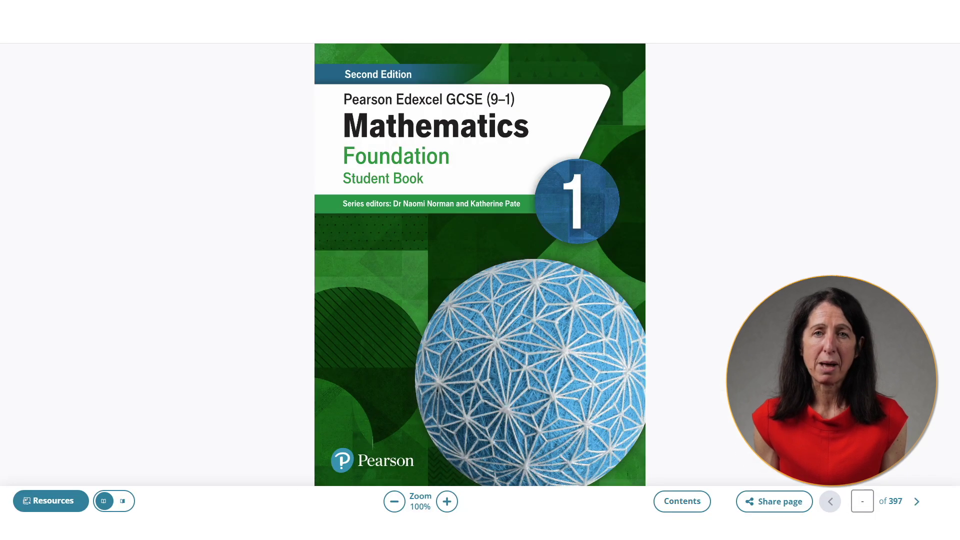
click(916, 502)
click(917, 502)
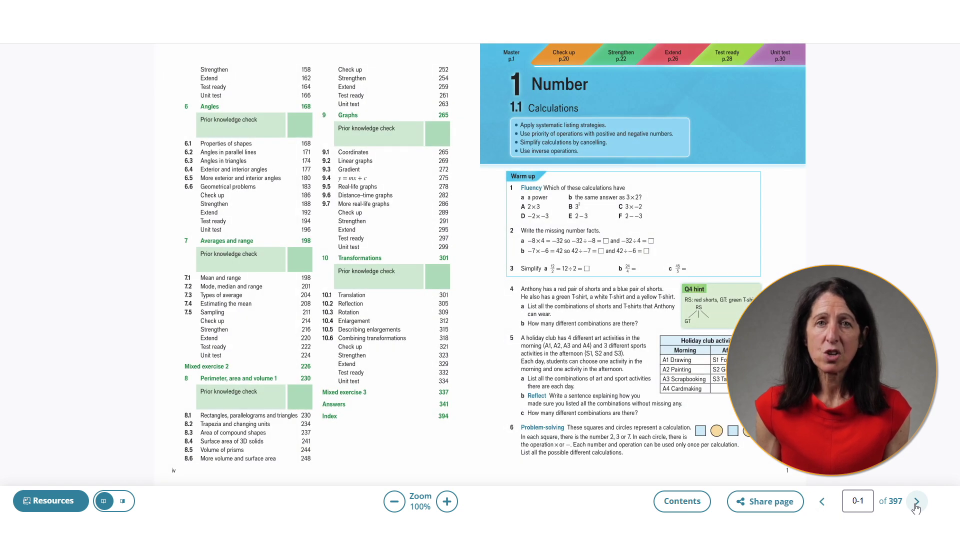
click(917, 505)
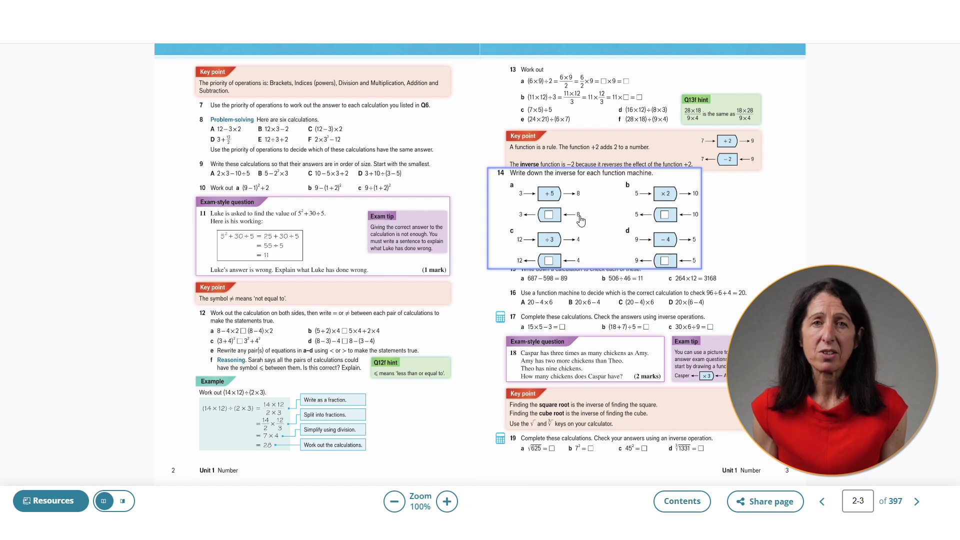
click(574, 100)
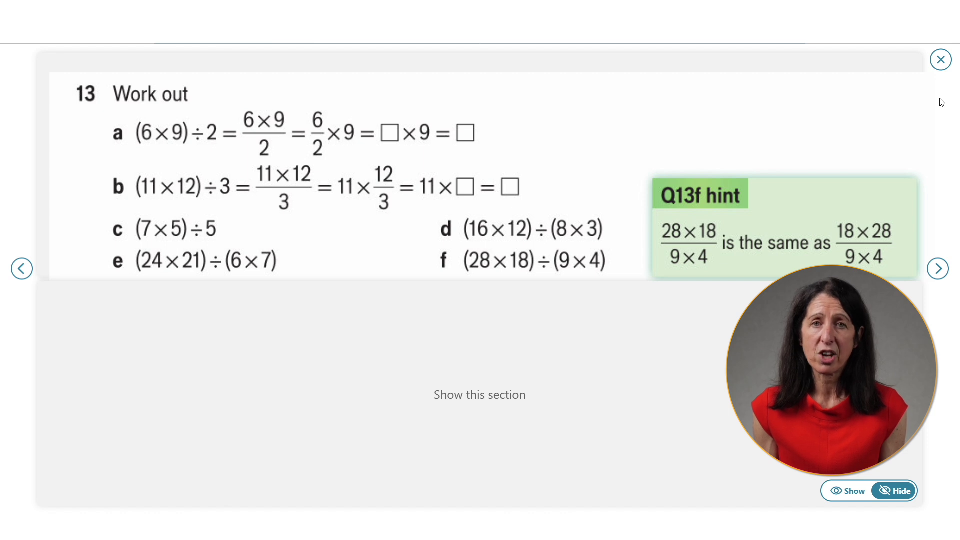
click(940, 61)
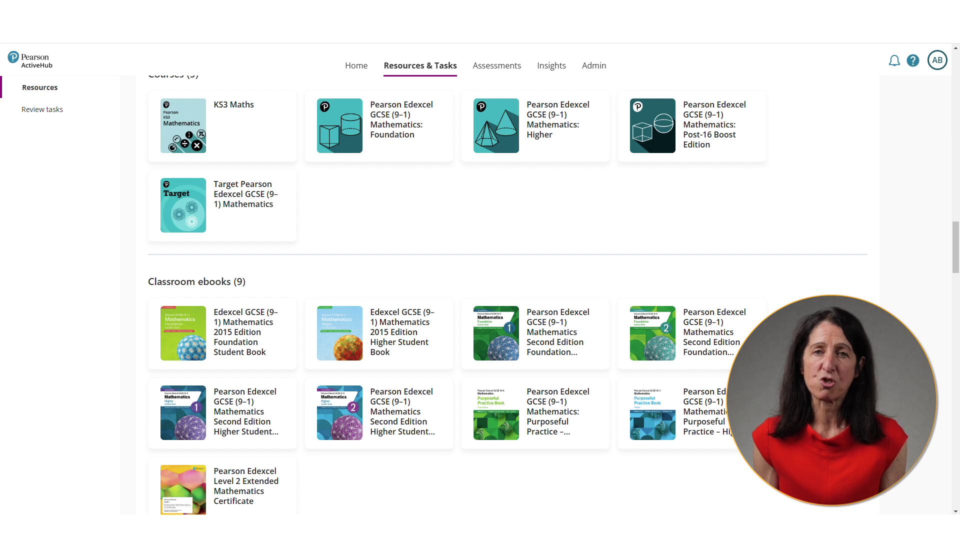
- Go to Mathematics: Higher > Angles and trigonometry > Interior angles of a polygon
click(496, 145)
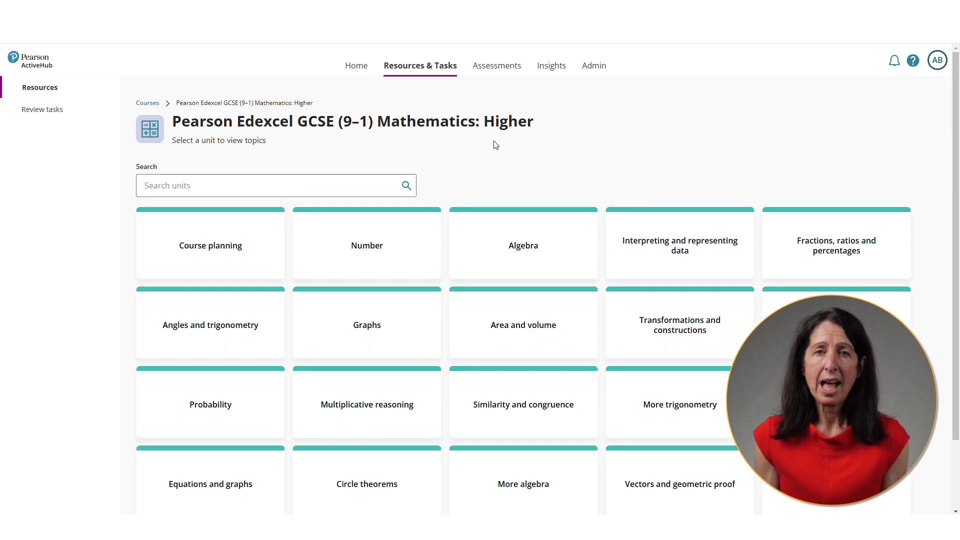
click(232, 339)
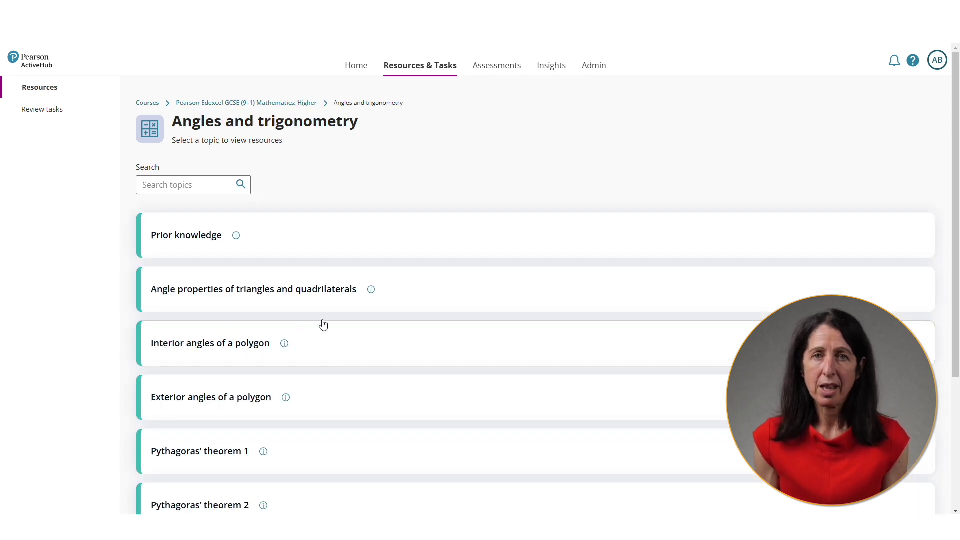
scroll(432, 358, down, 1)
scroll(432, 358, down, 1)
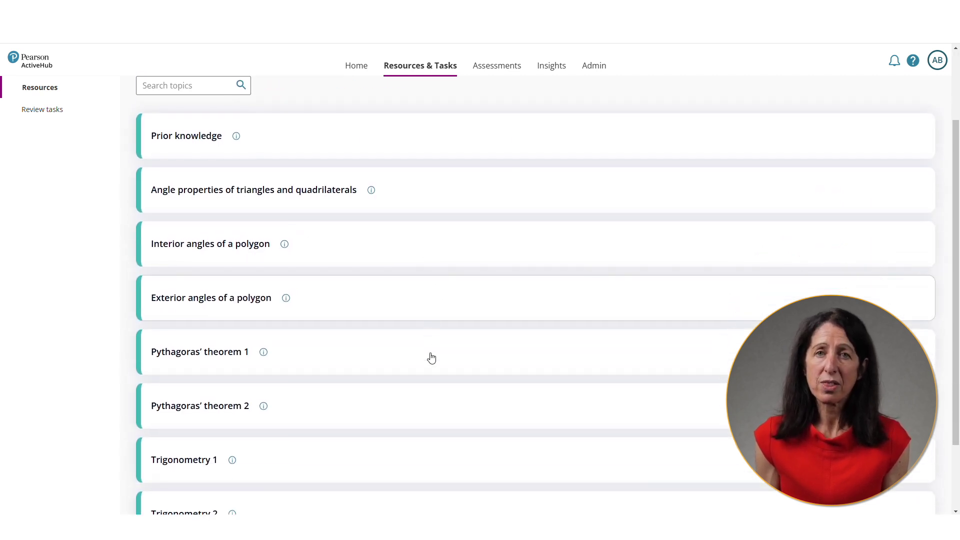
scroll(430, 358, down, 1)
scroll(430, 359, up, 1)
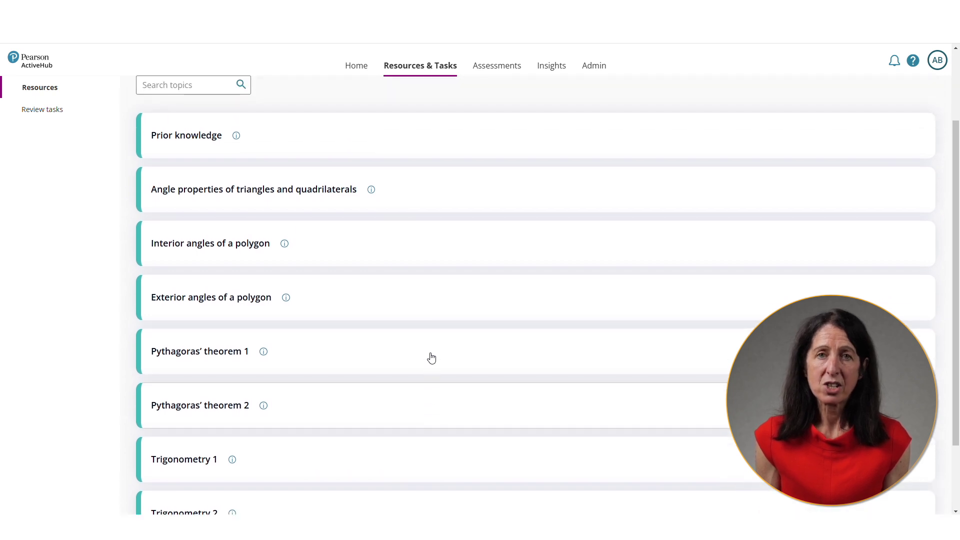
click(255, 244)
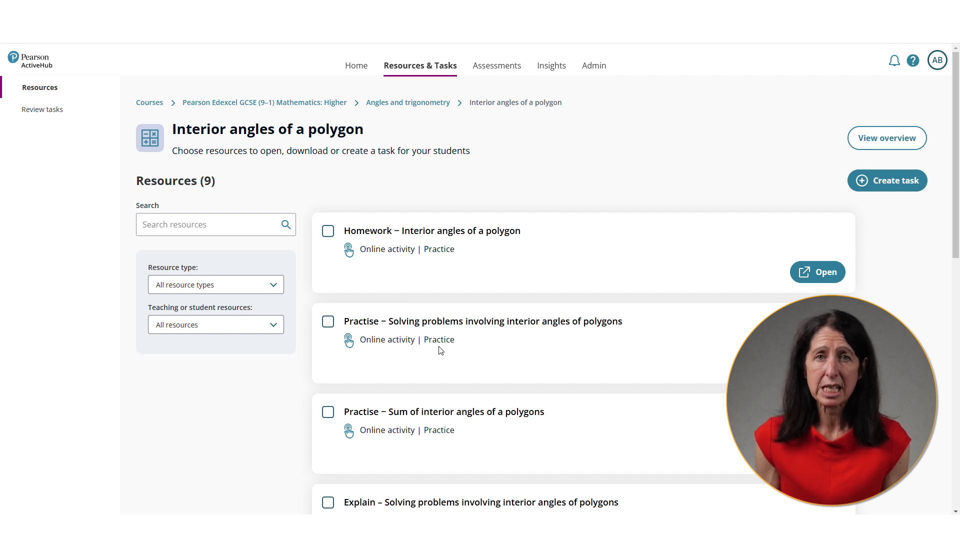
- Look through the nine polygon resources and select 'Practise – Solving problems involving interior angles of polygons'
scroll(480, 405, down, 3)
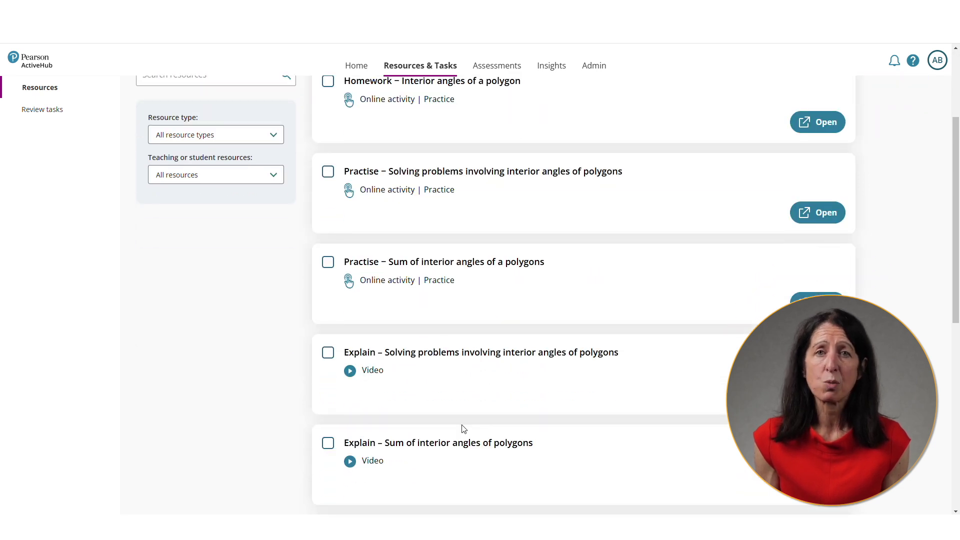
scroll(464, 430, down, 5)
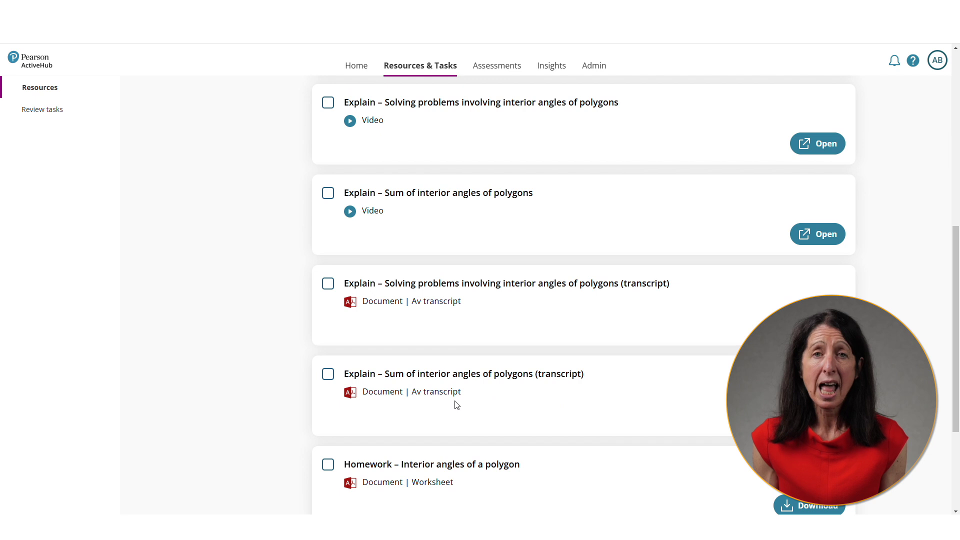
scroll(456, 386, down, 2)
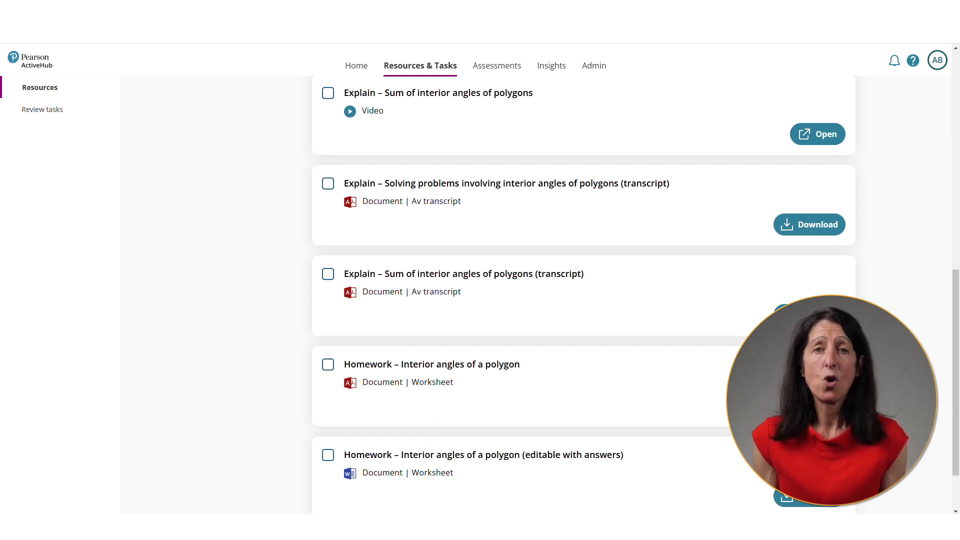
scroll(524, 382, up, 10)
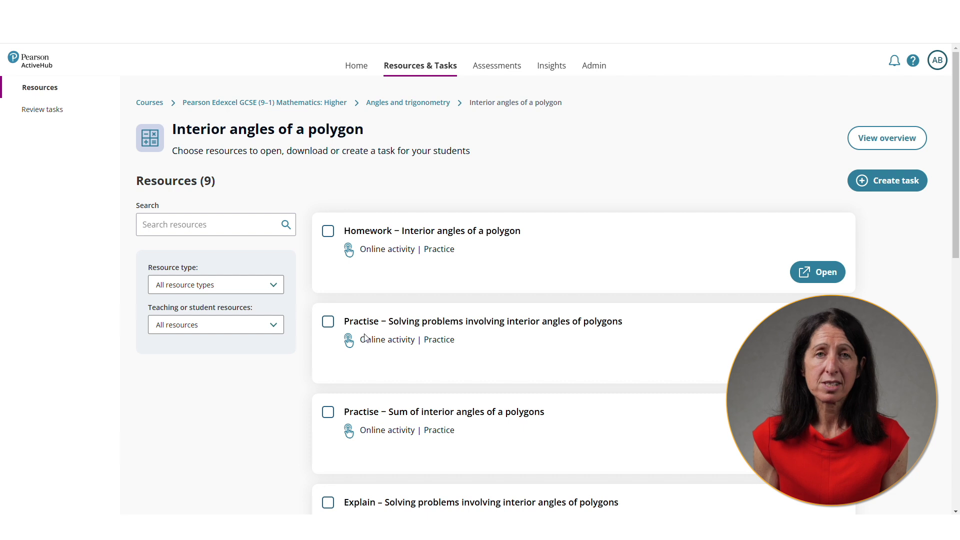
click(329, 322)
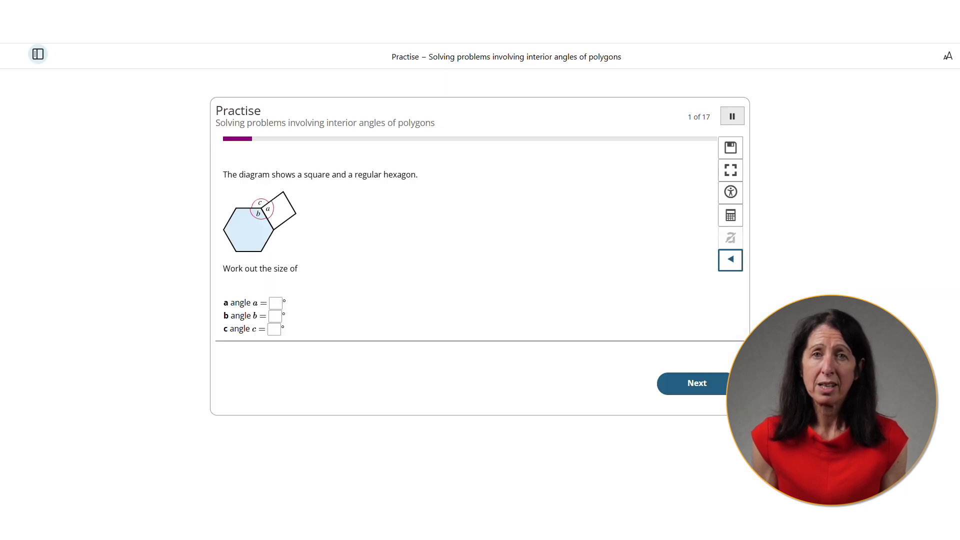
- Answer angles a, b and c with 3, 3 and 6, check them, and continue to question 2
click(276, 302)
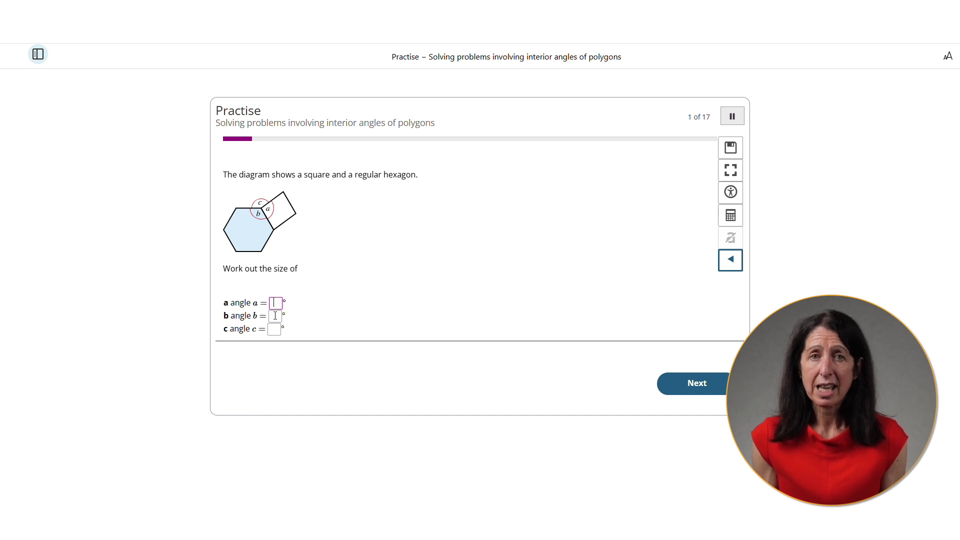
text(3)
click(275, 316)
text(3)
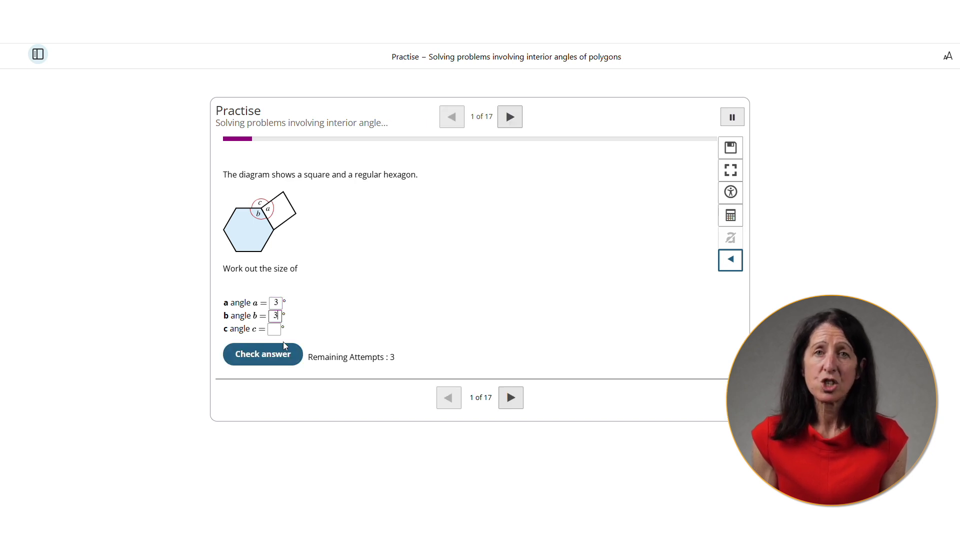
click(273, 328)
text(6)
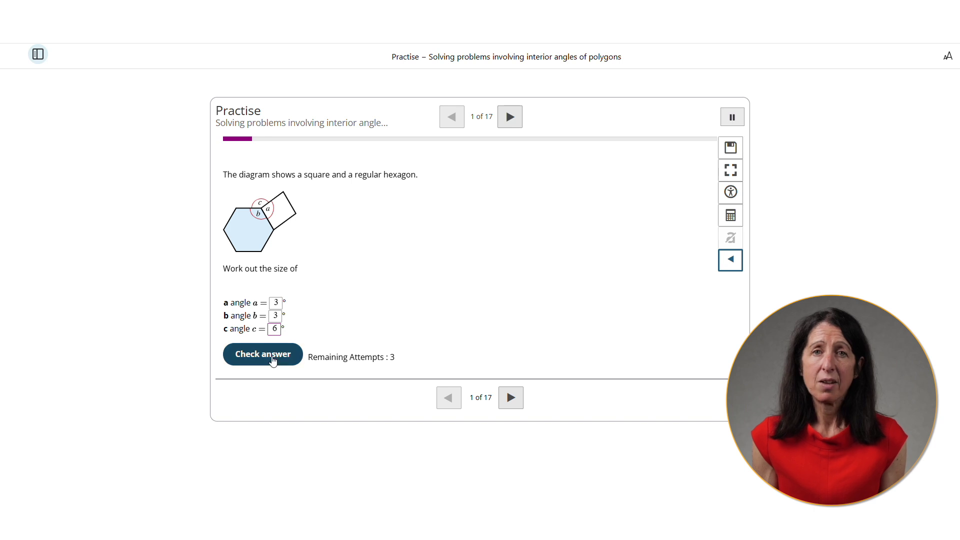
click(270, 357)
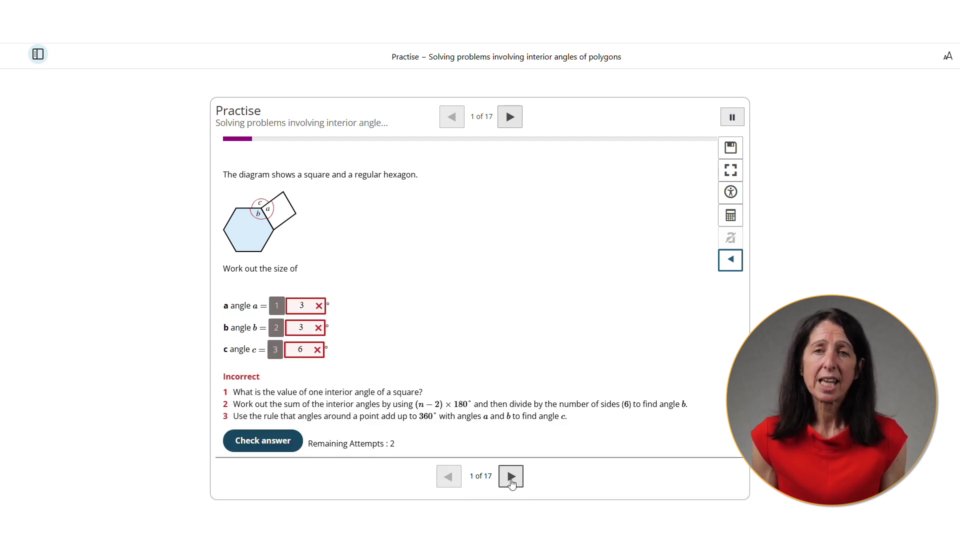
click(512, 478)
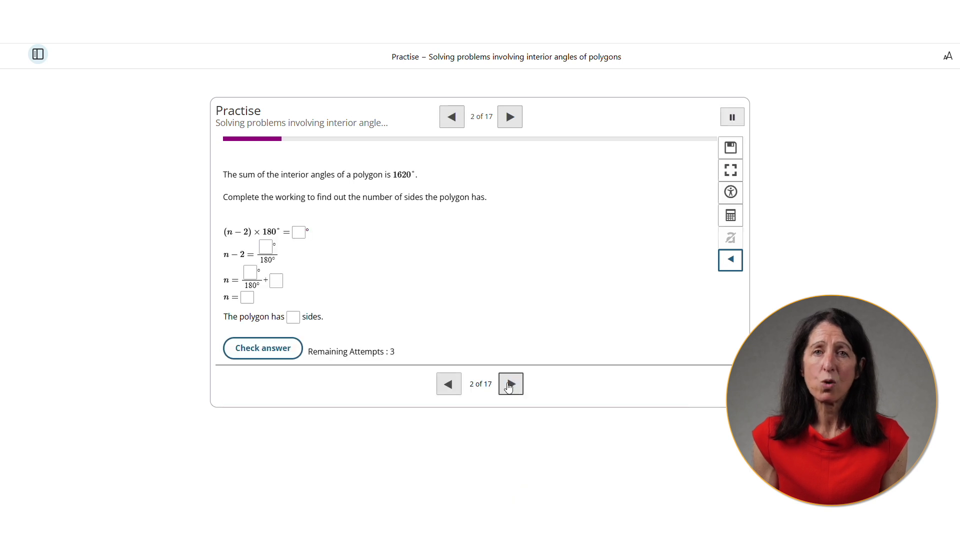
- Advance past question 3 to question 4 of 17
click(510, 384)
scroll(513, 440, down, 3)
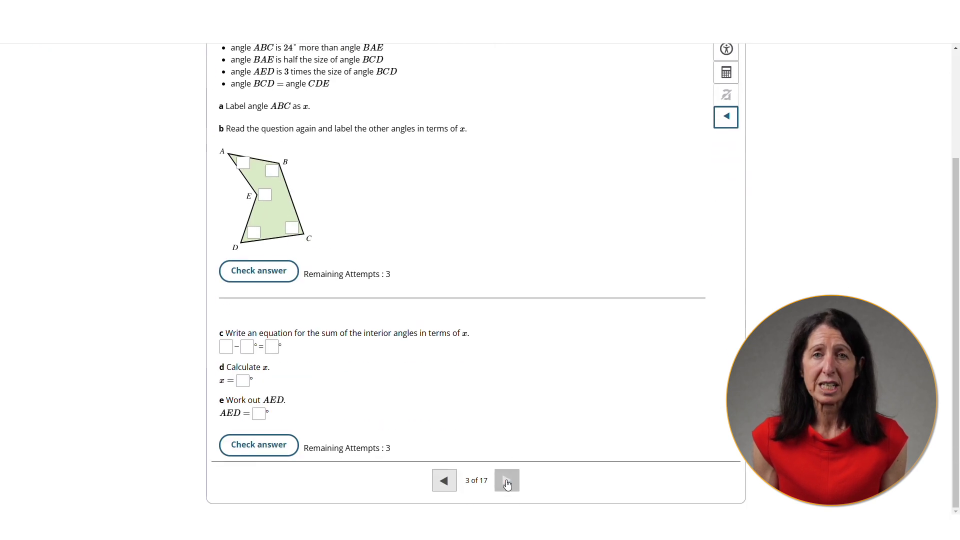
click(507, 479)
- Submit 'answer' as the part b working to reveal the octagon-and-hexagon worked solution
click(322, 410)
text(answer)
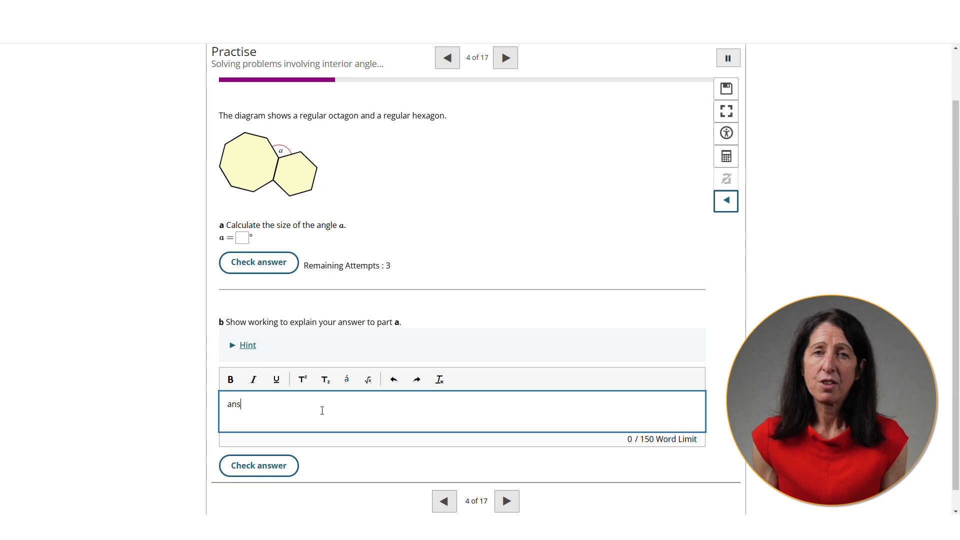
click(276, 469)
scroll(540, 307, down, 3)
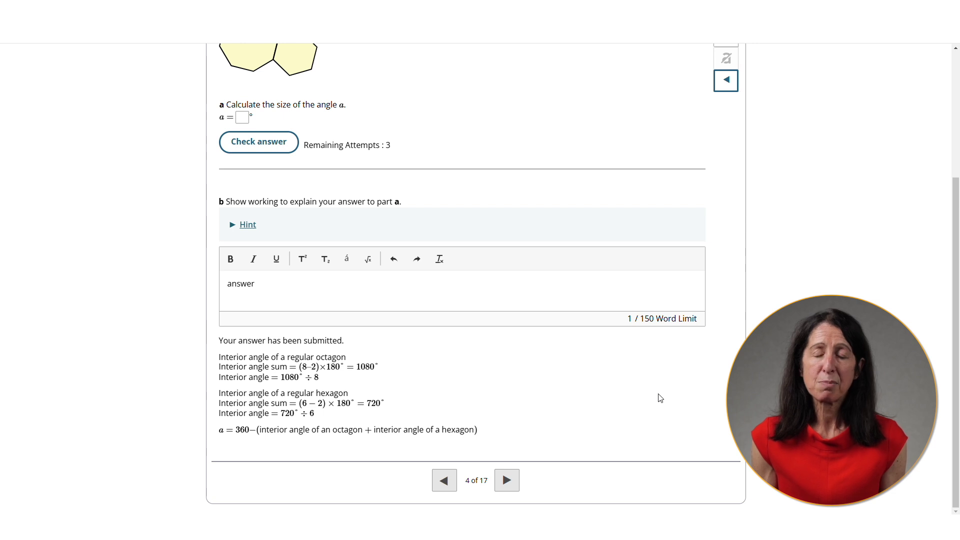
- Apply the White on black colour scheme in the quiz's Accessibility options
scroll(660, 397, up, 3)
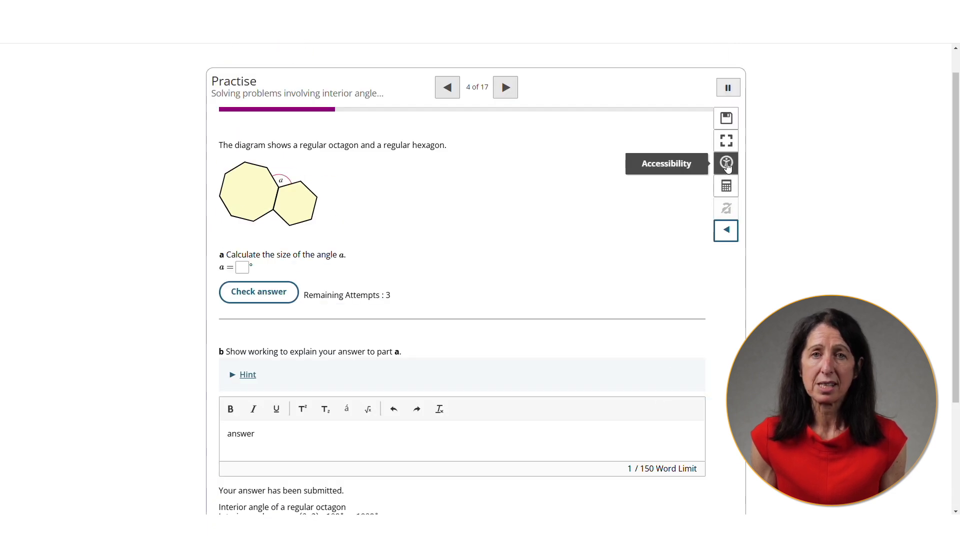
click(727, 165)
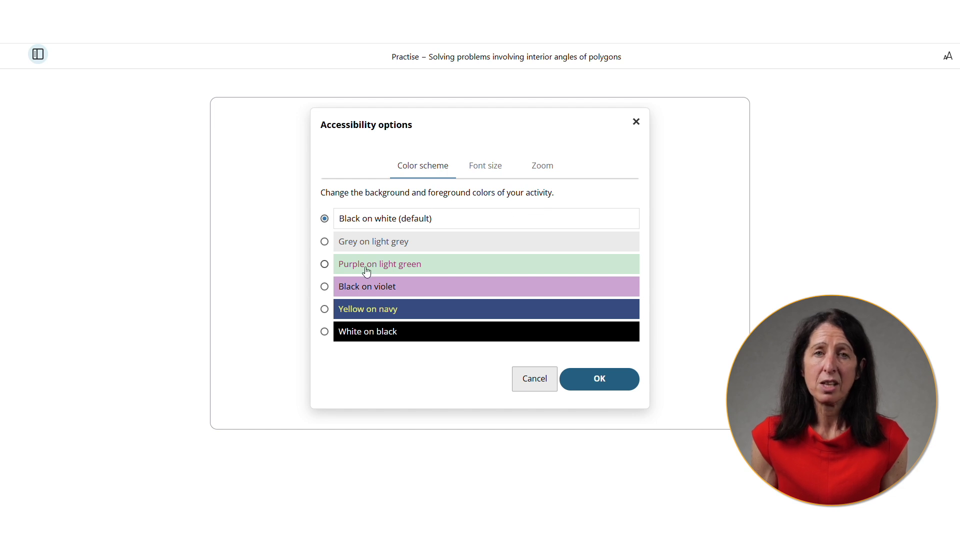
click(326, 334)
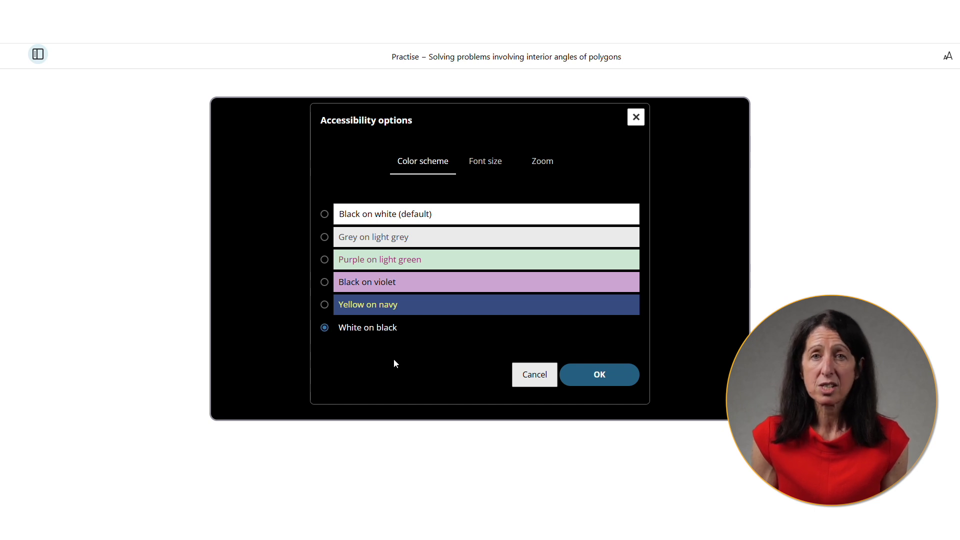
- Try Large (125%) and Extra large (150%) font sizes, then return to Normal (100%)
click(483, 164)
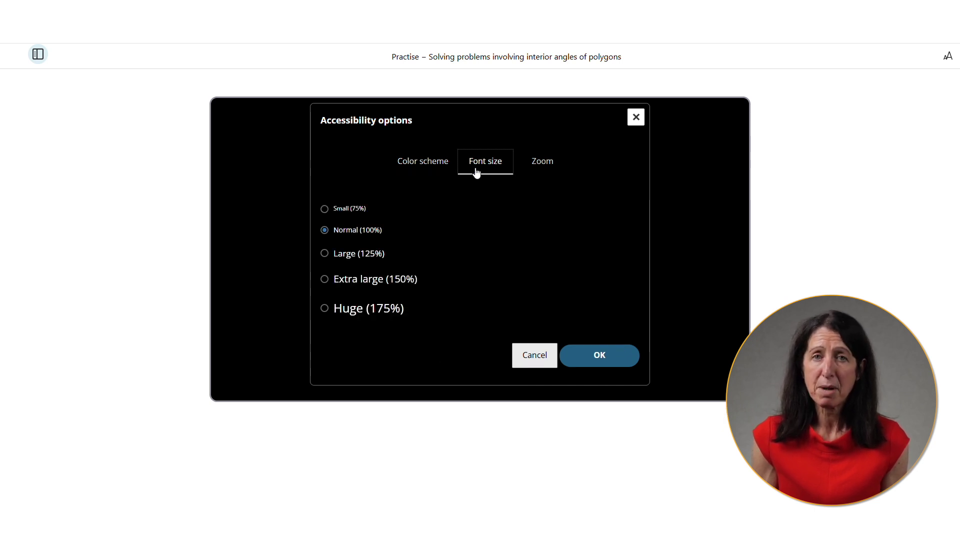
click(352, 256)
click(344, 283)
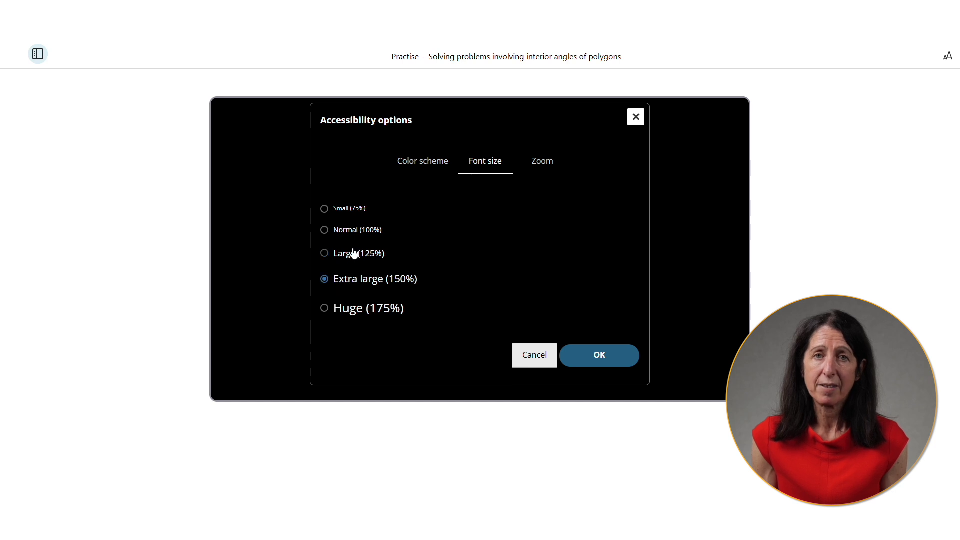
click(338, 231)
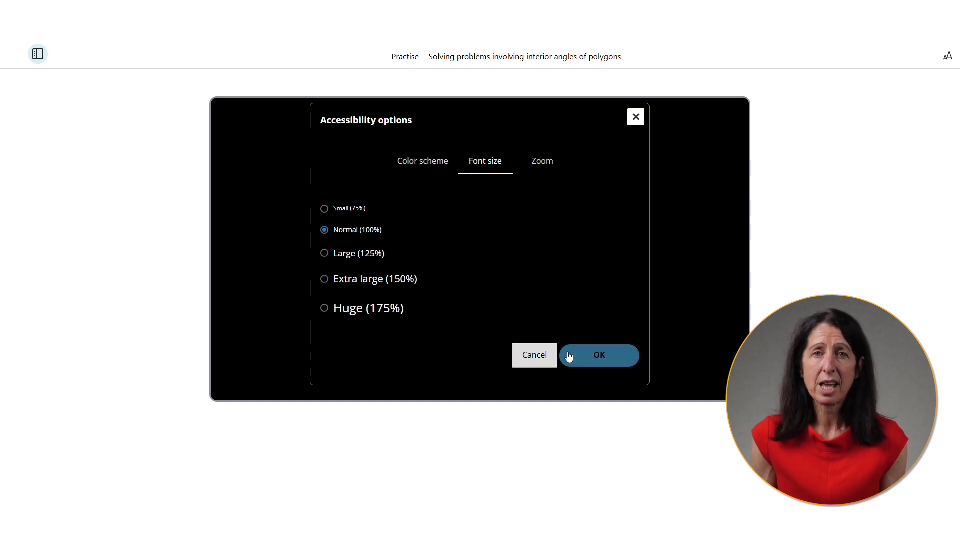